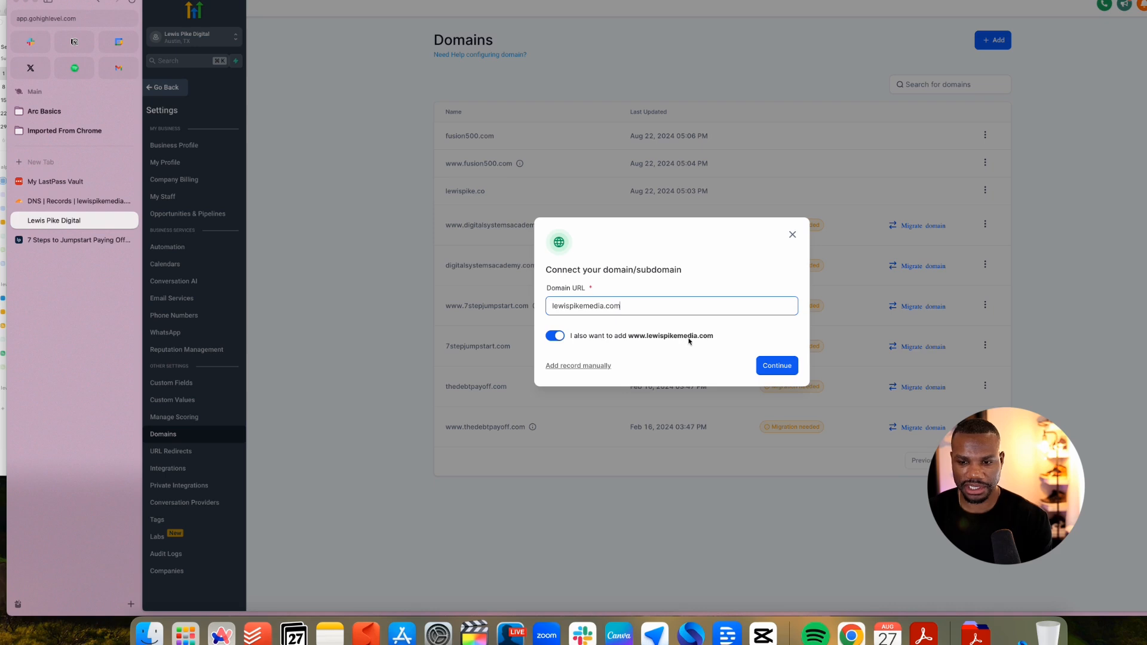
Authorize the Cloudflare DNS records for lewispikemedia.com and its www version, confirming deletion of the conflicting records with lewispikemedia.com
click(770, 367)
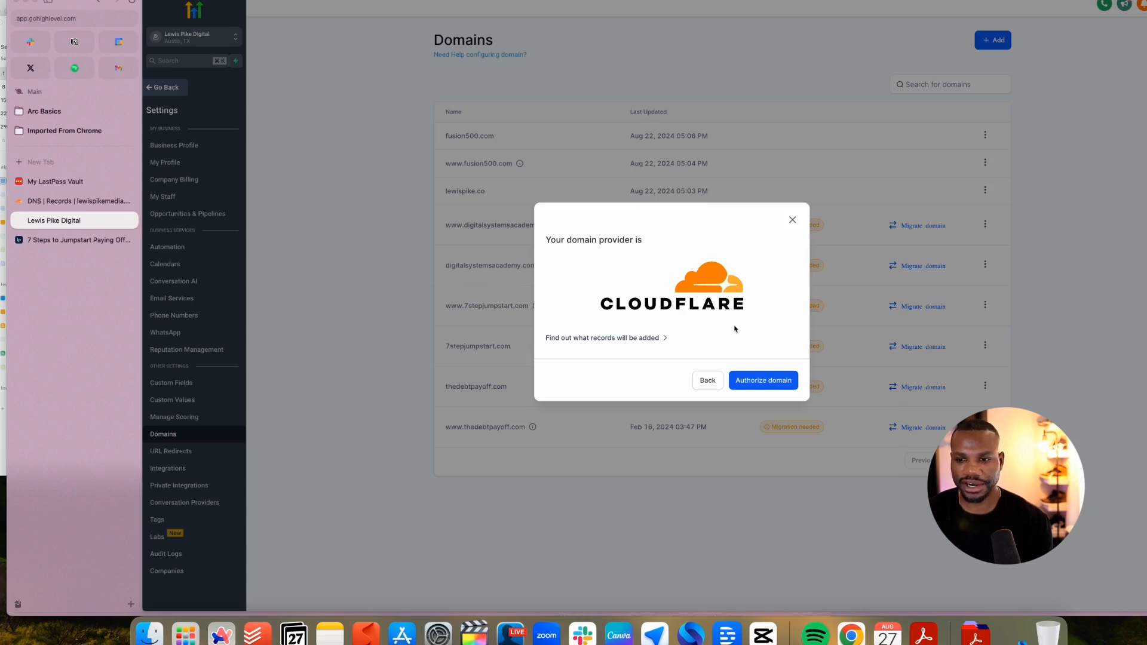
click(773, 386)
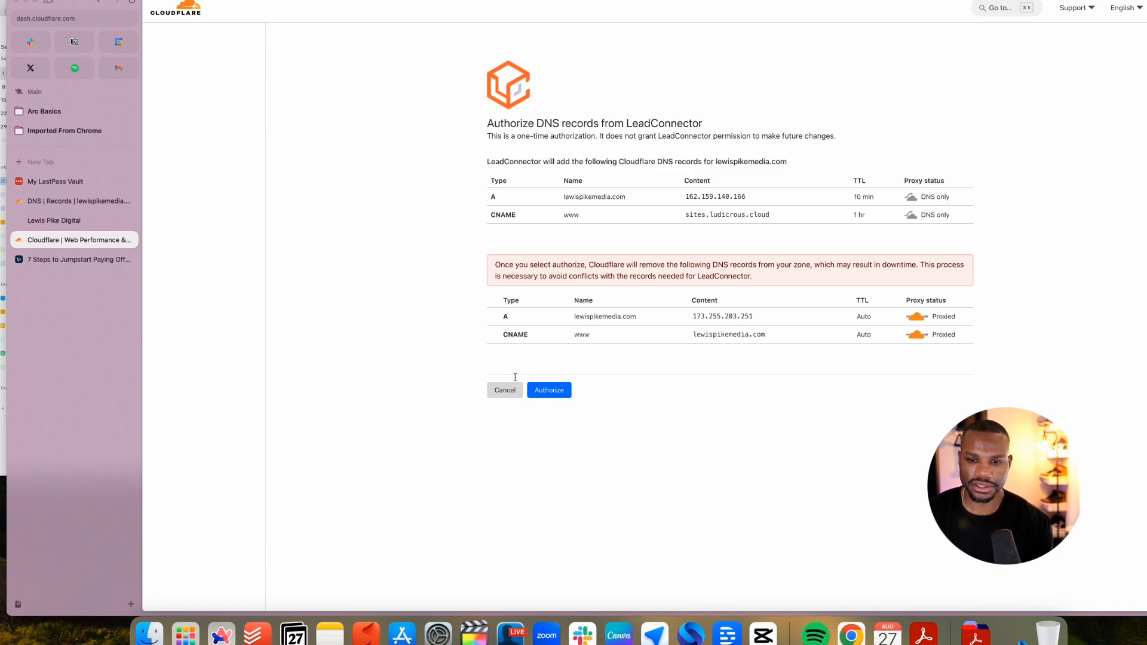
click(546, 388)
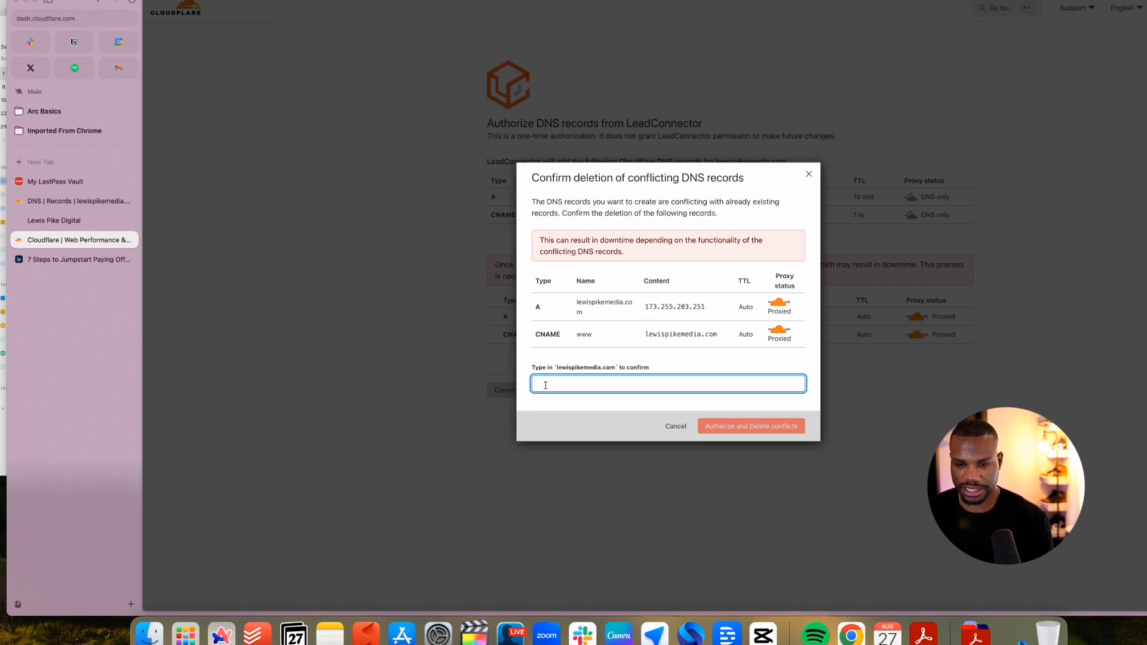
text(lewispikemedia.com)
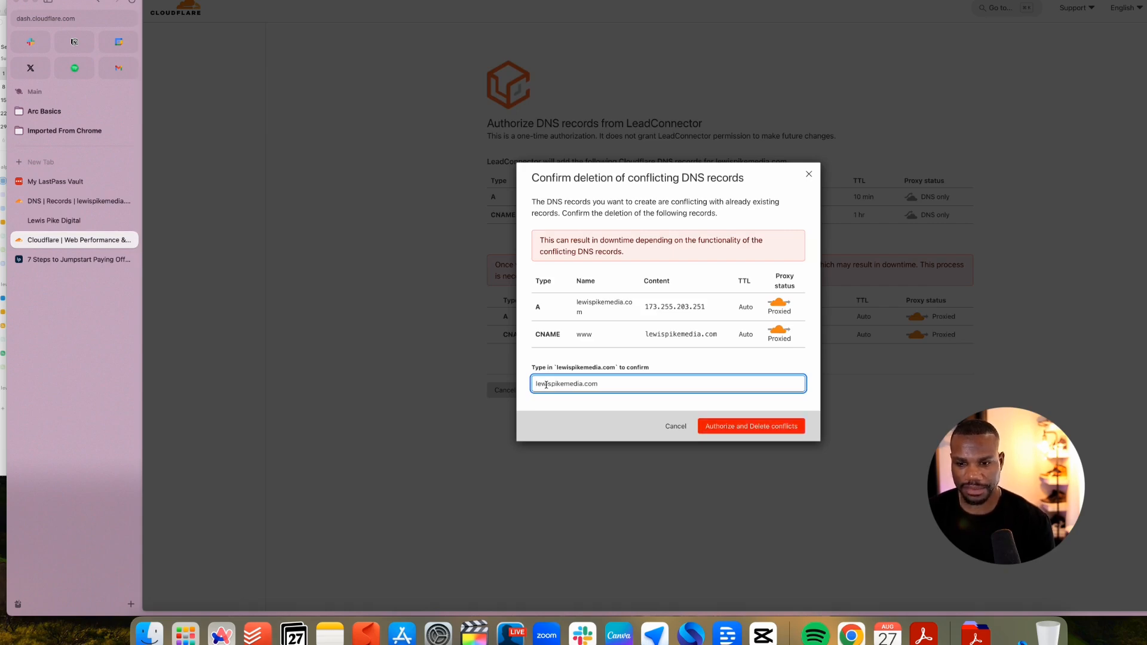
click(752, 430)
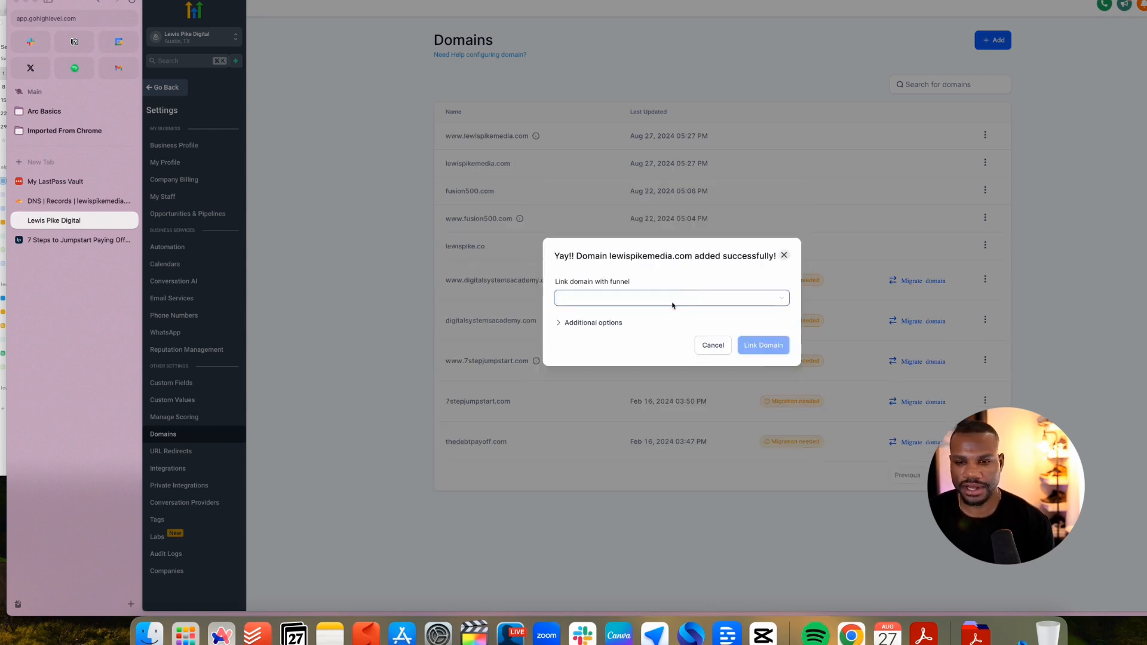
Link lewispikemedia.com to the Test Scratch CSS funnel with Registration as the default funnel step
click(673, 305)
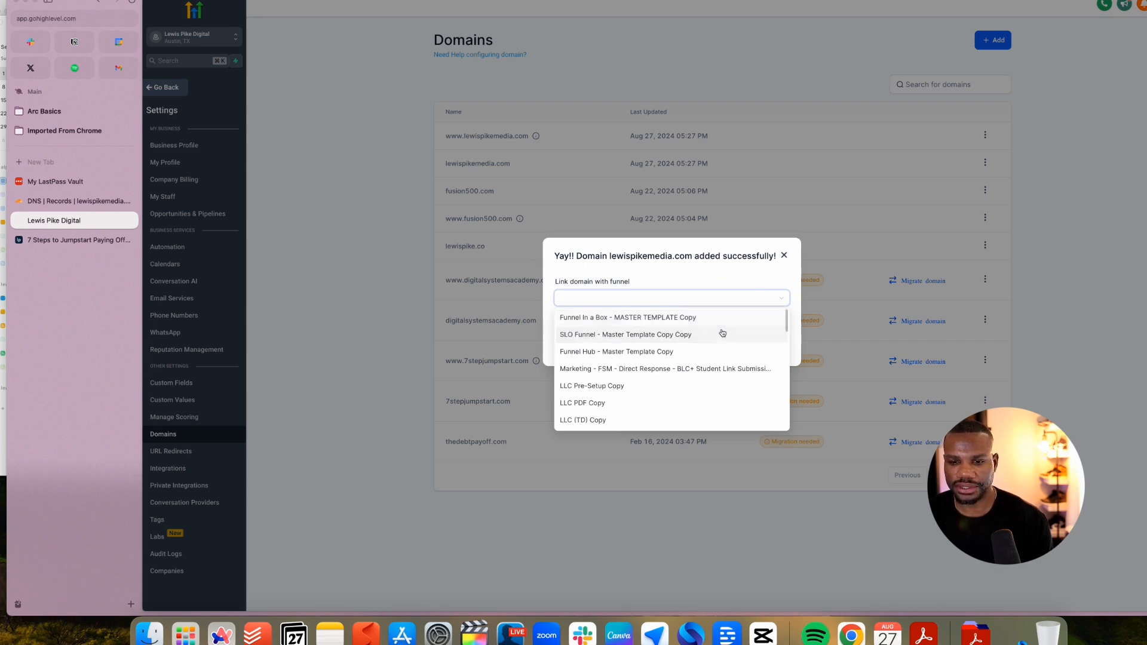
scroll(726, 330, down, 3)
scroll(654, 357, down, 4)
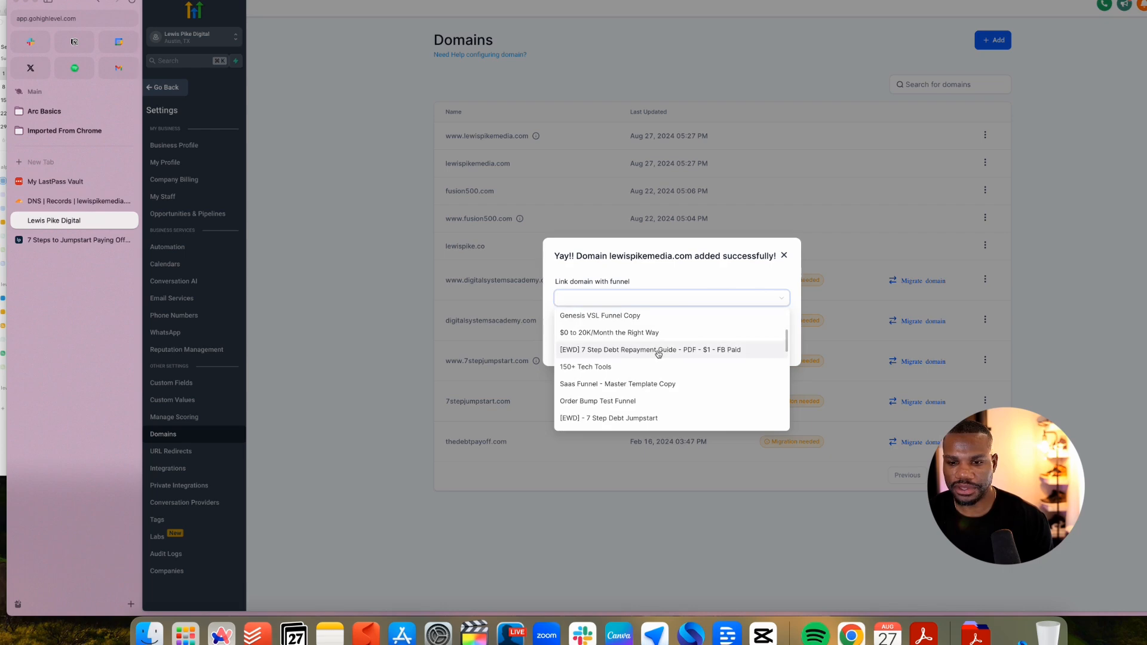
scroll(660, 353, down, 2)
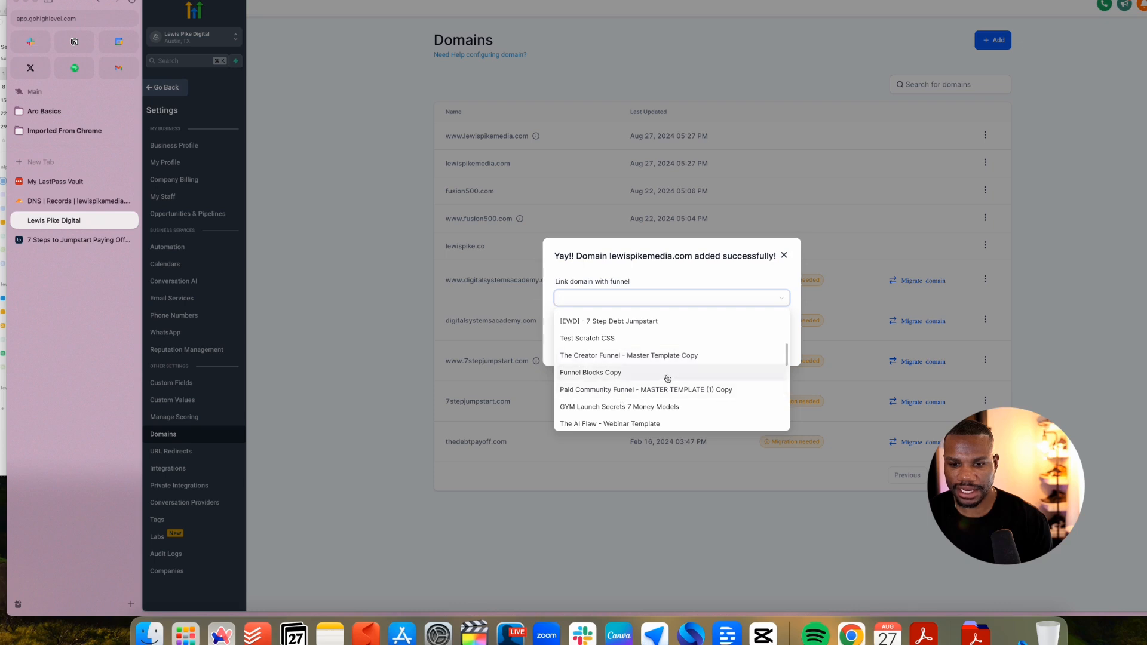
click(604, 346)
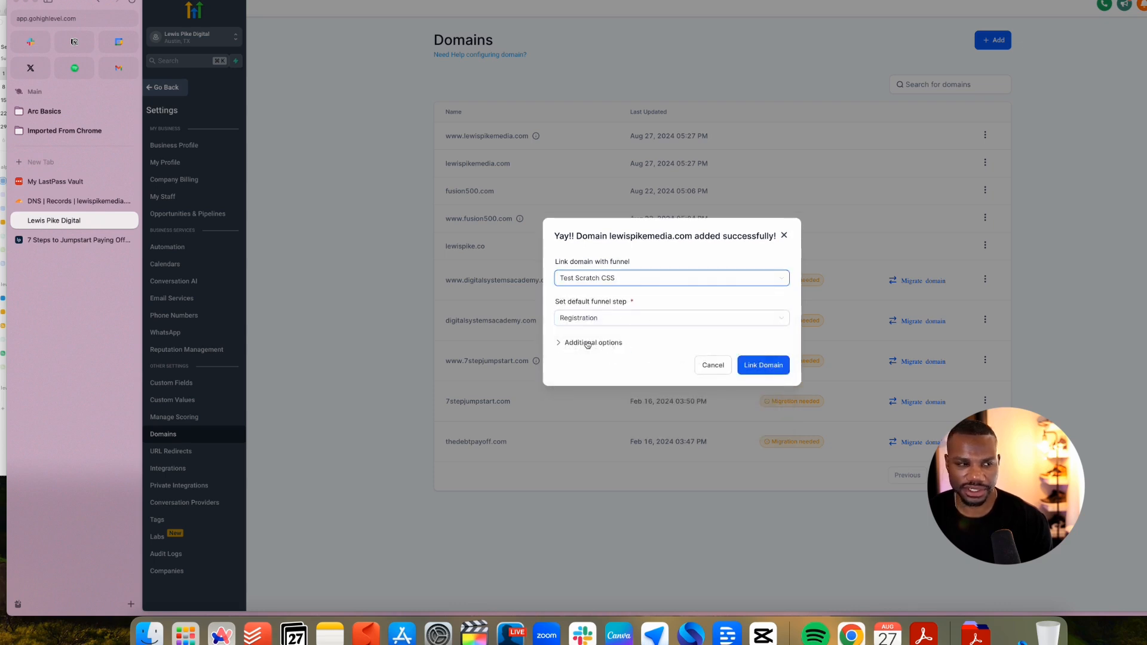
click(763, 369)
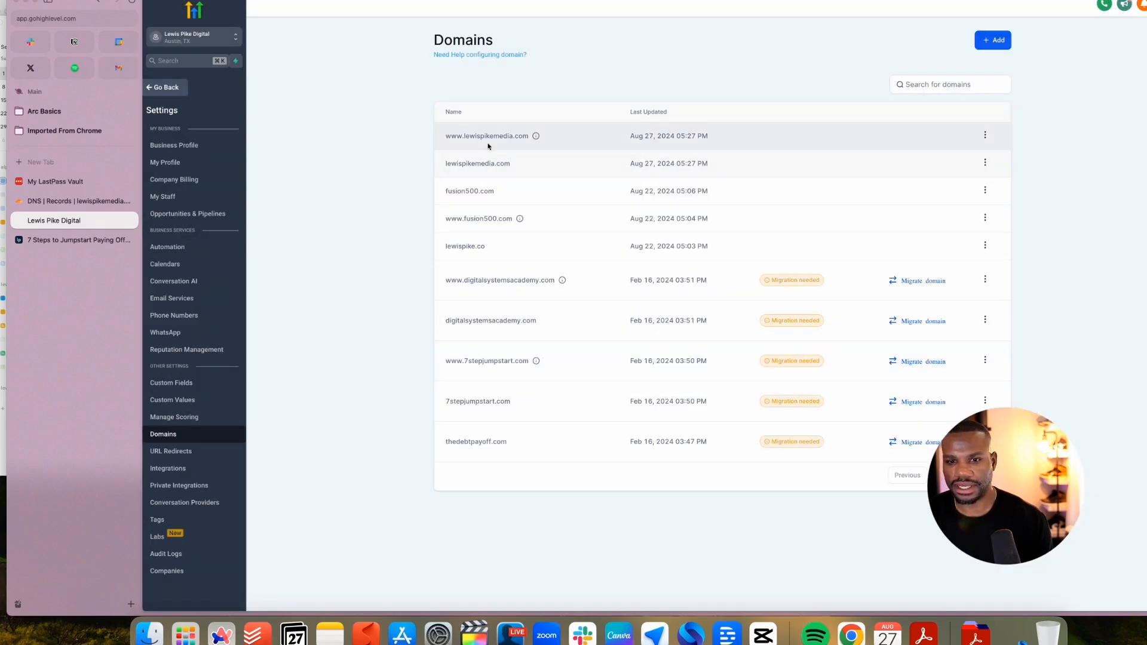
Copy the root domain name lewispikemedia.com from the domains list
mouse_move(536, 137)
drag(527, 163, 446, 164)
key(super+c)
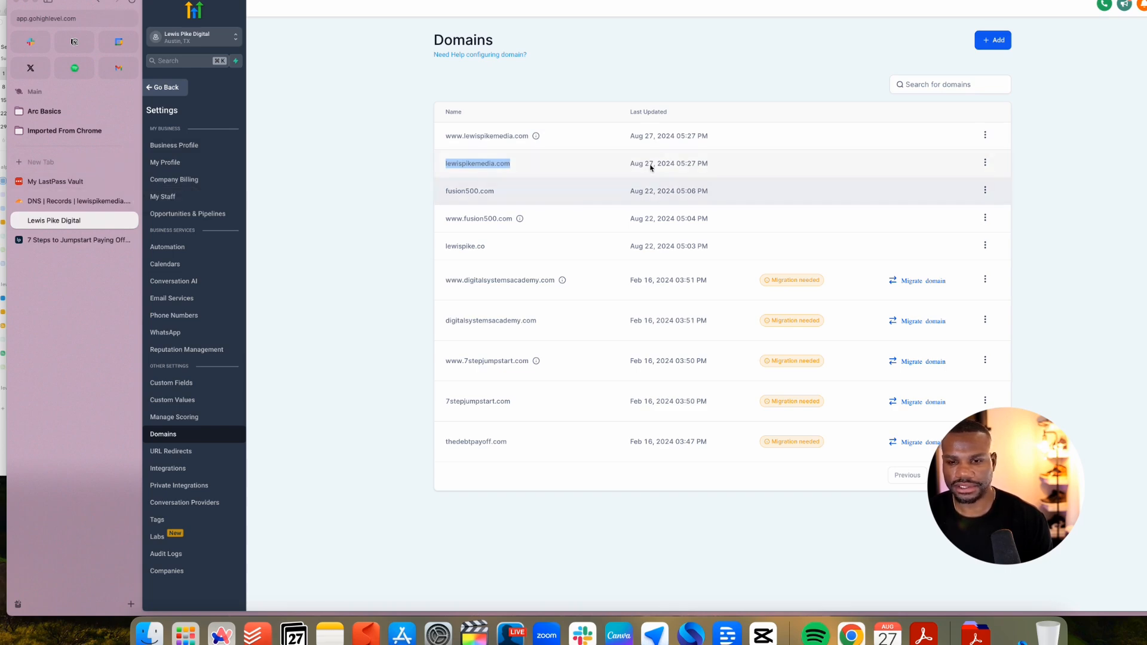
Set the default page of lewispikemedia.com to [EWD] Debt Free Playbook Auto webinar / Auto Webinar Registration and save the domain
click(986, 163)
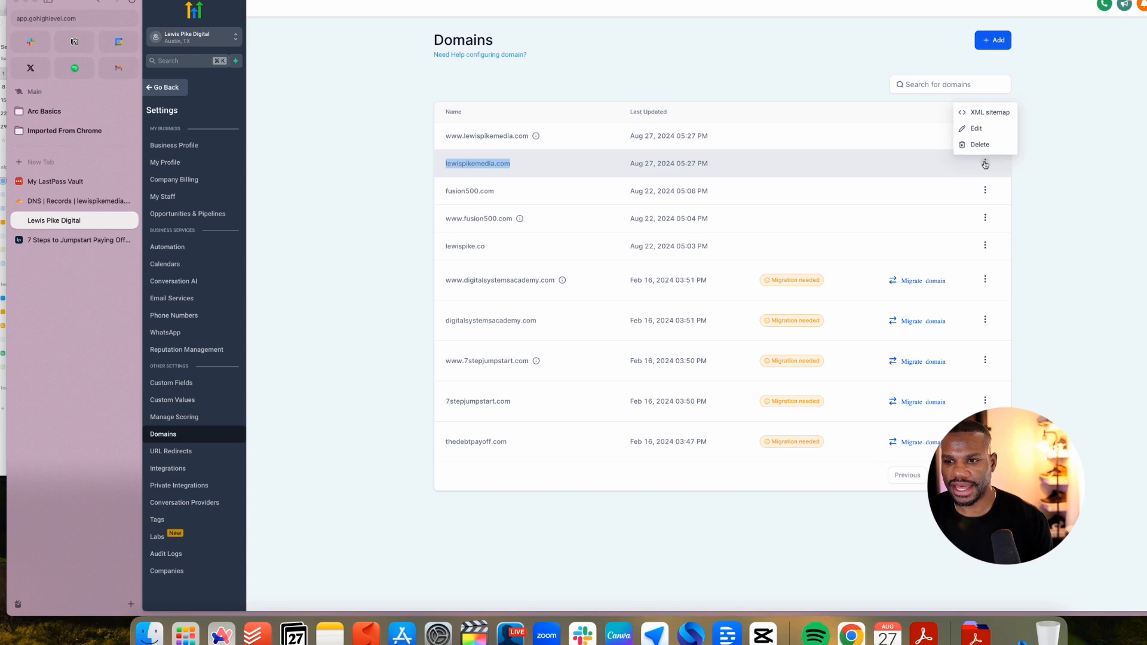
click(977, 129)
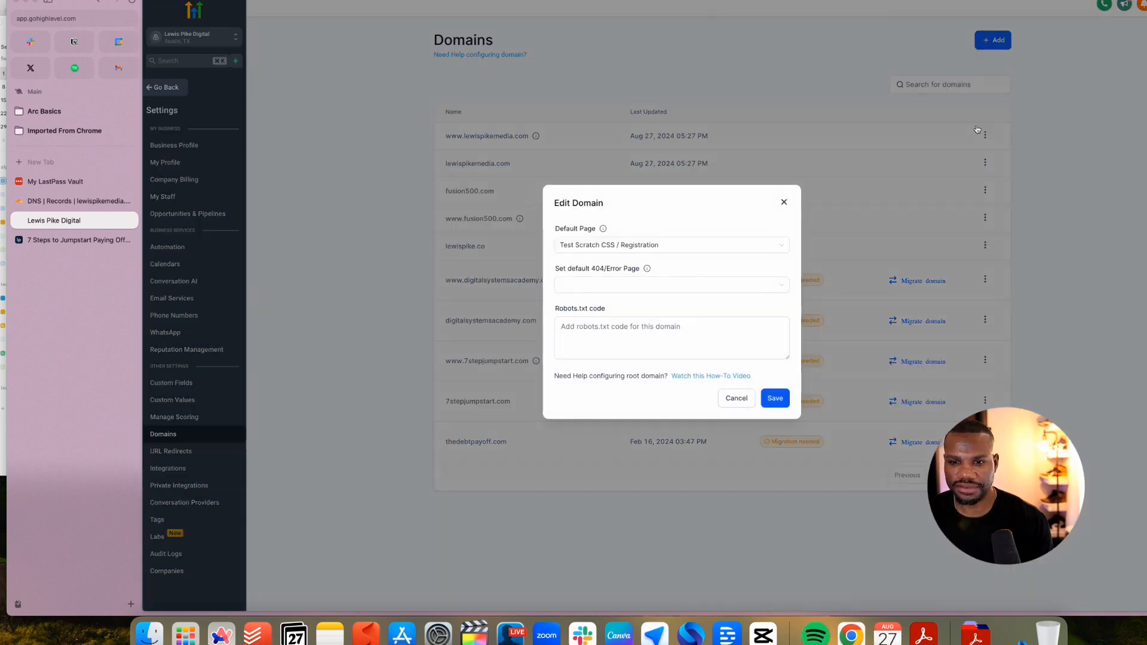
click(697, 245)
scroll(692, 306, down, 2)
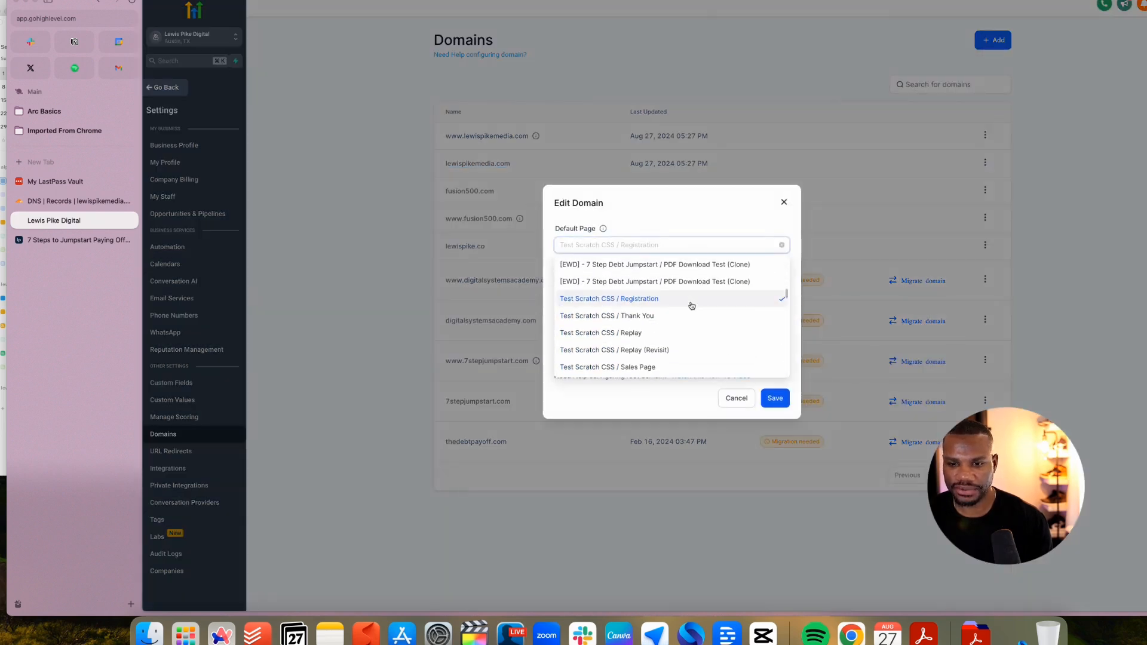
scroll(692, 306, down, 10)
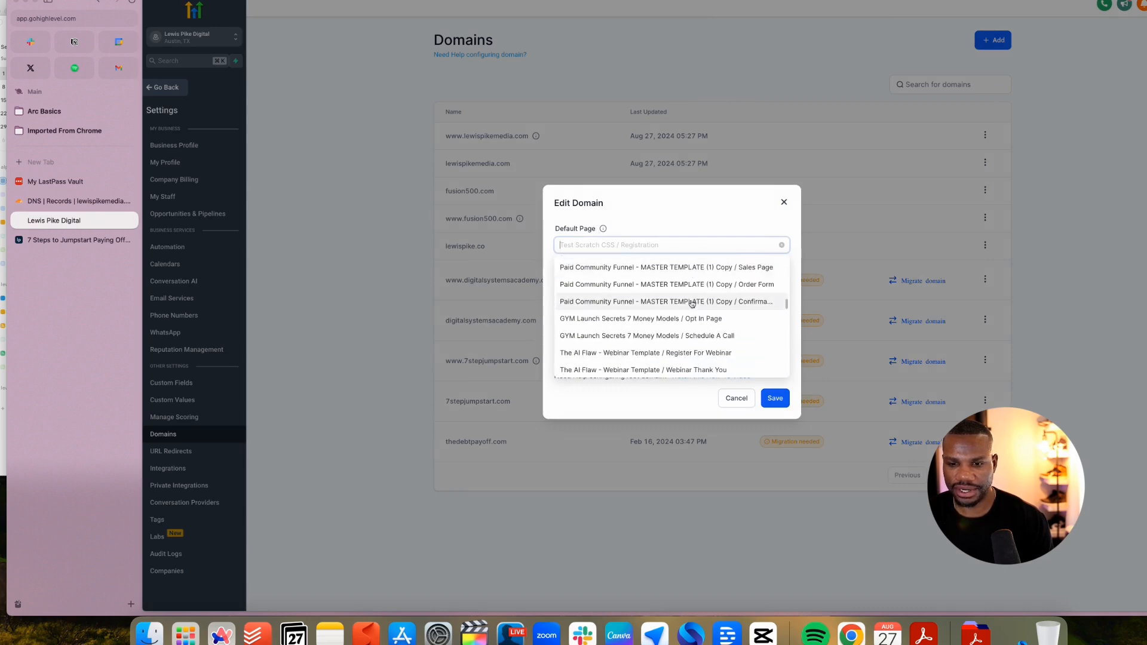
scroll(692, 303, down, 6)
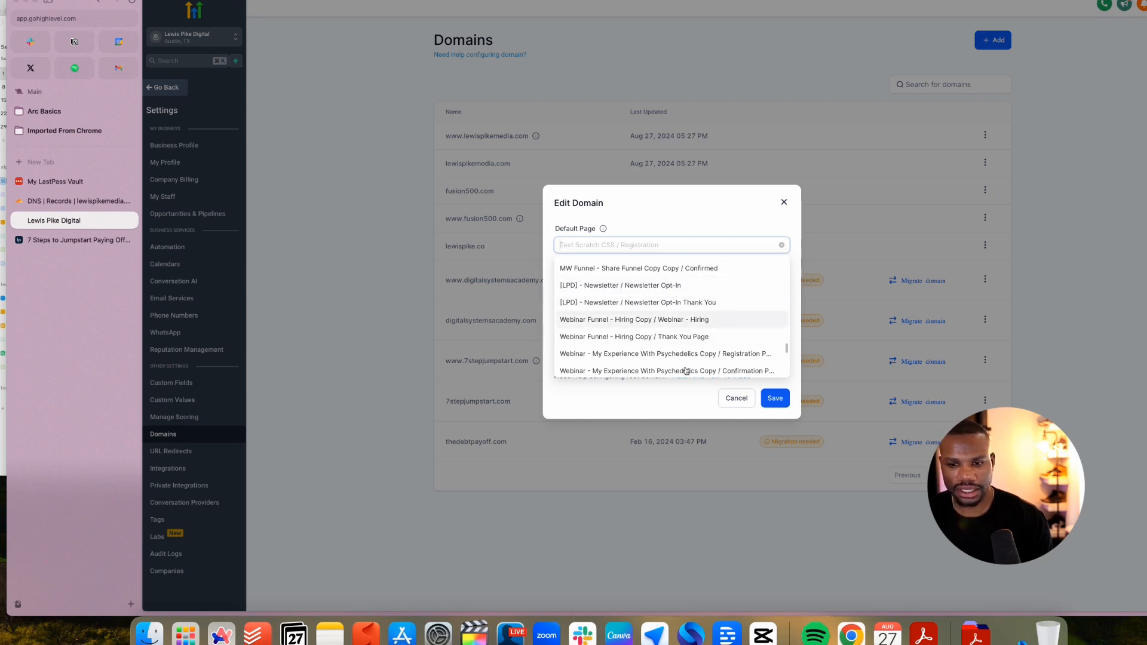
scroll(687, 367, down, 4)
scroll(695, 359, up, 1)
scroll(695, 342, up, 4)
scroll(697, 286, up, 2)
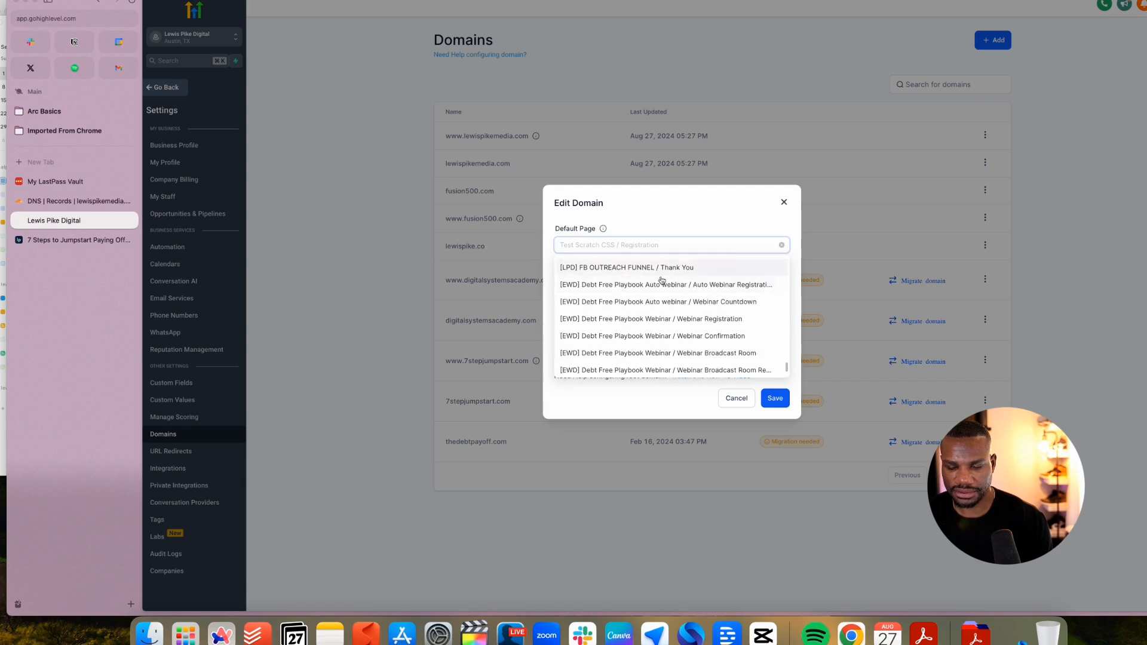
click(678, 286)
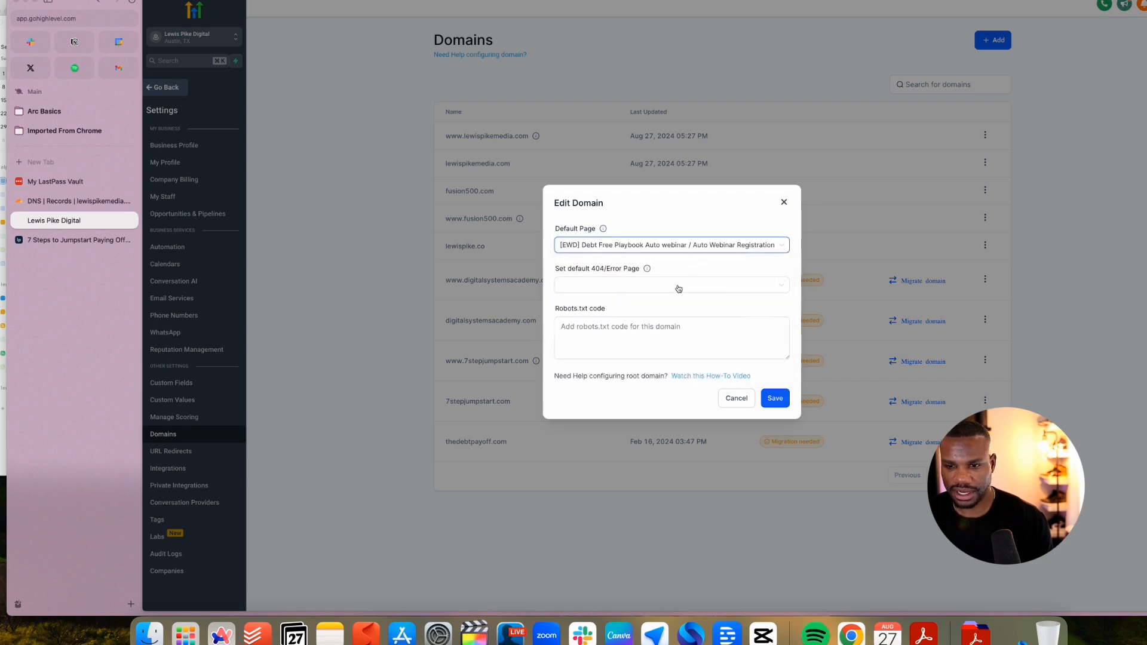
click(685, 289)
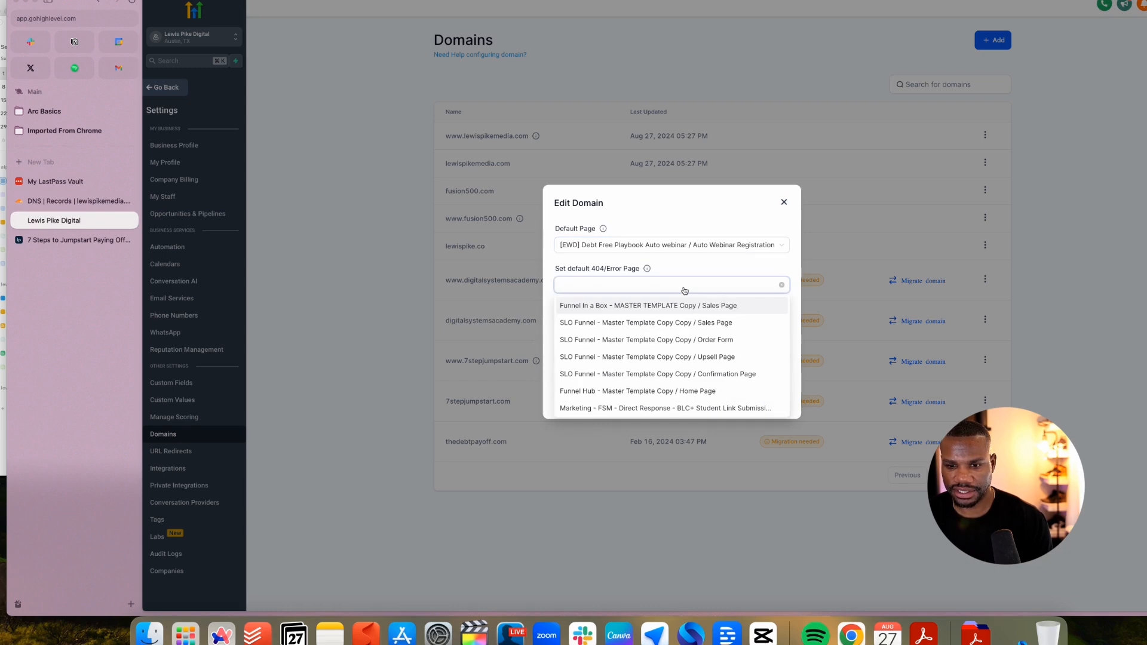
click(703, 266)
click(783, 401)
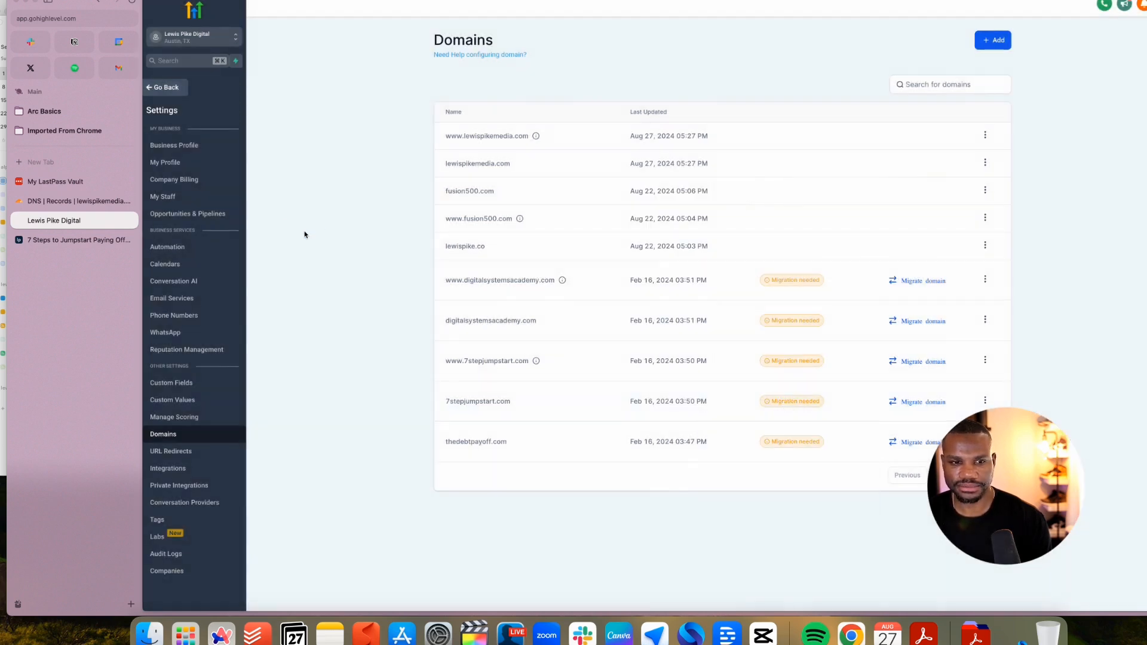
Open lewispikemedia.com in a new browser tab to check which page it loads
click(94, 164)
key(super+v)
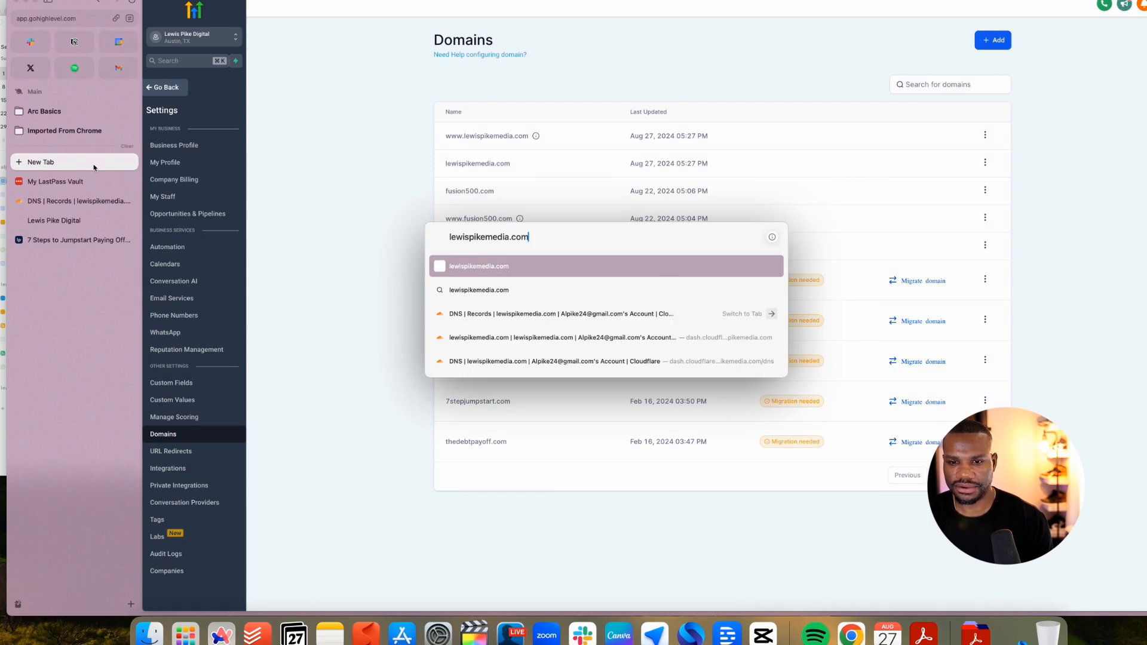
key(Return)
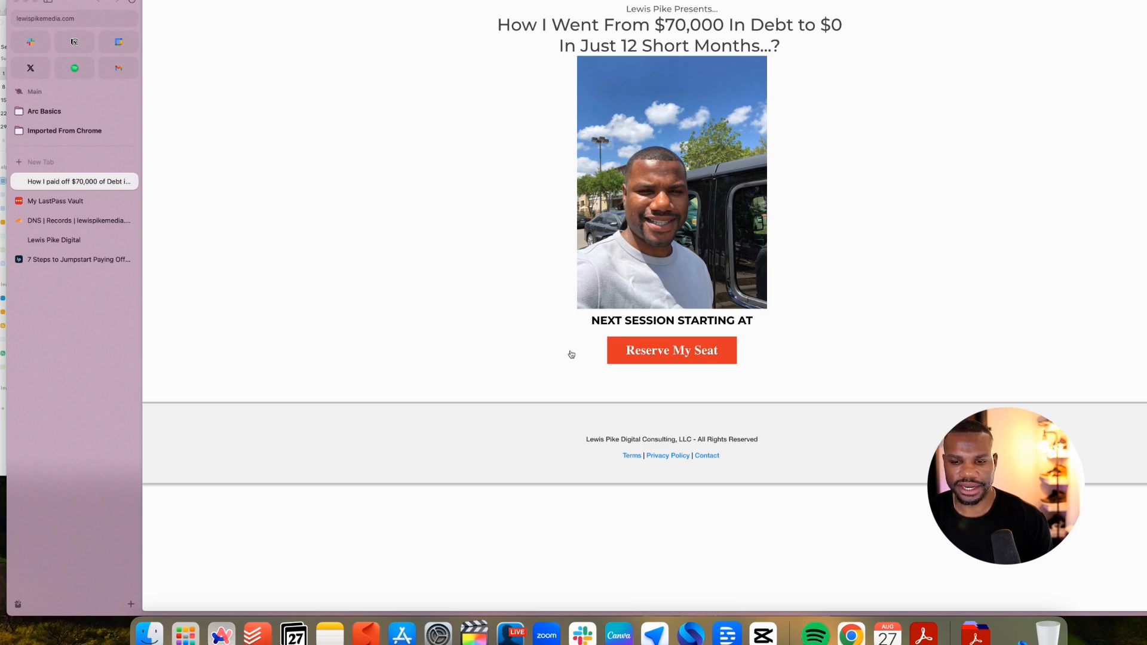
click(76, 20)
click(307, 233)
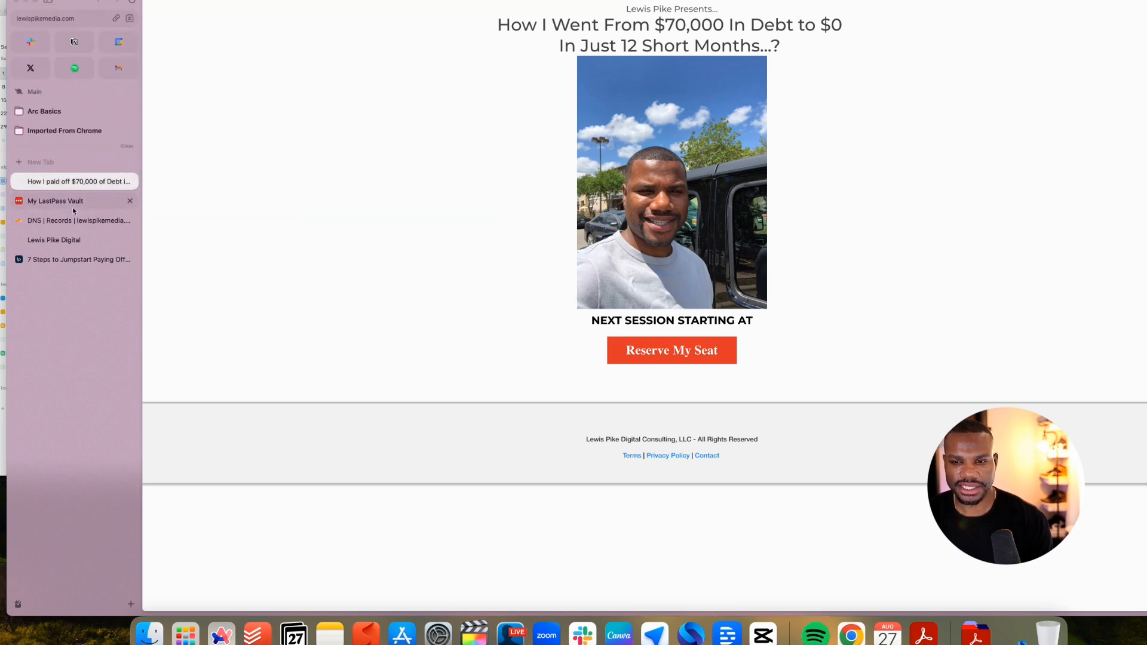
Return to the domain settings and enter lpd.lewispikemedia.com as the URL of a new domain connection
click(70, 240)
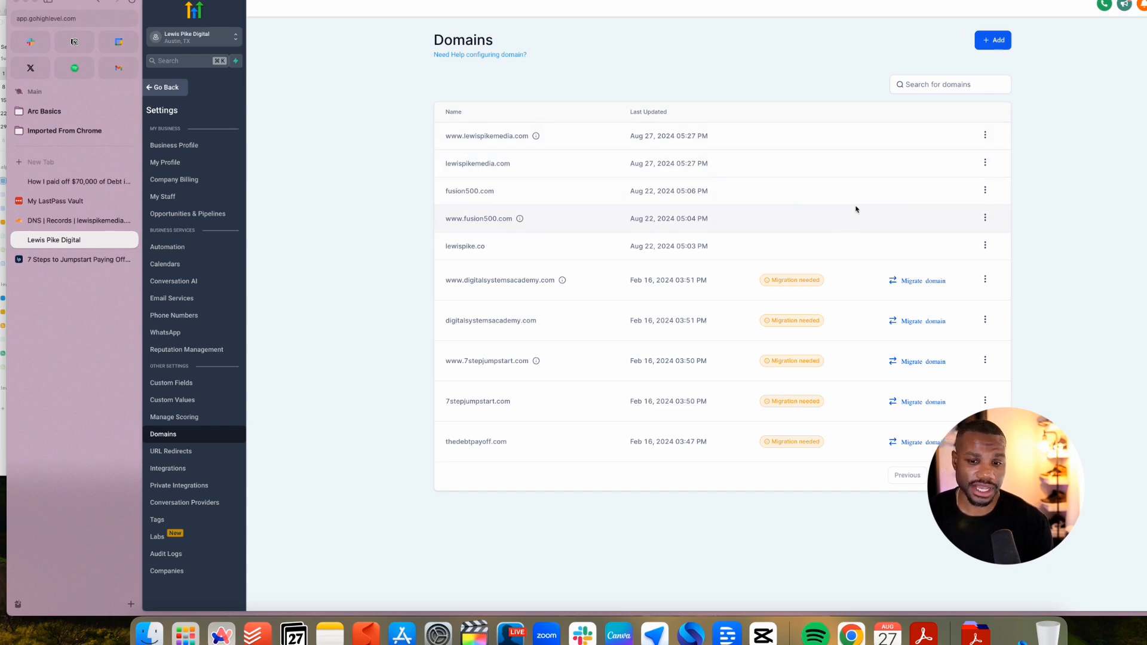
click(996, 45)
click(551, 308)
key(super+v)
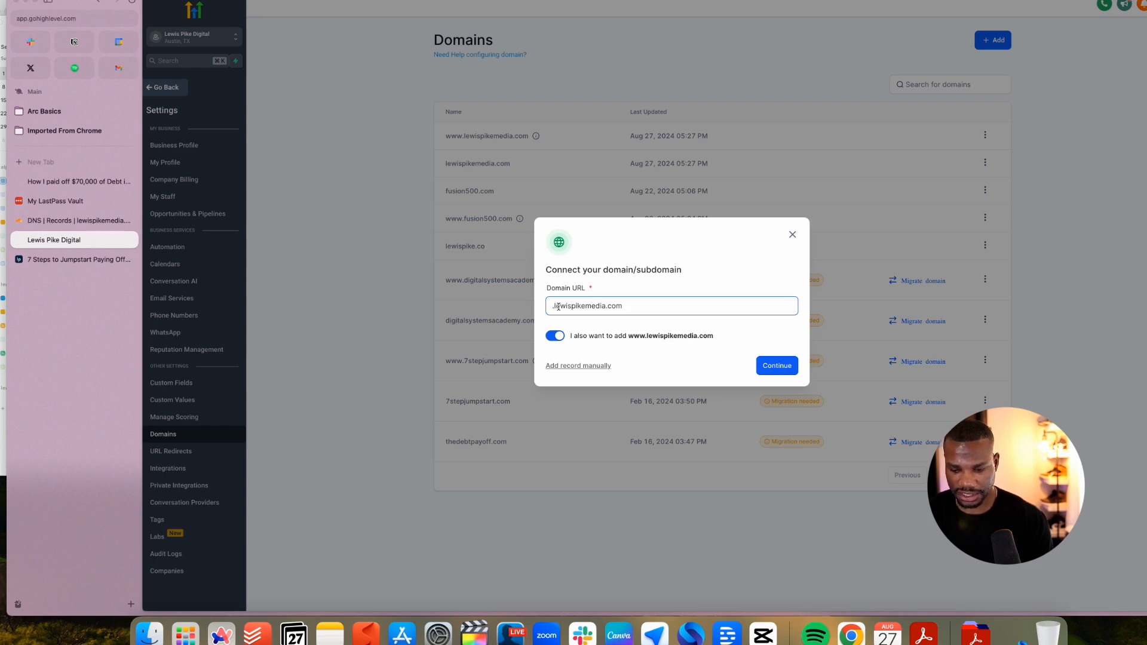
text(lp)
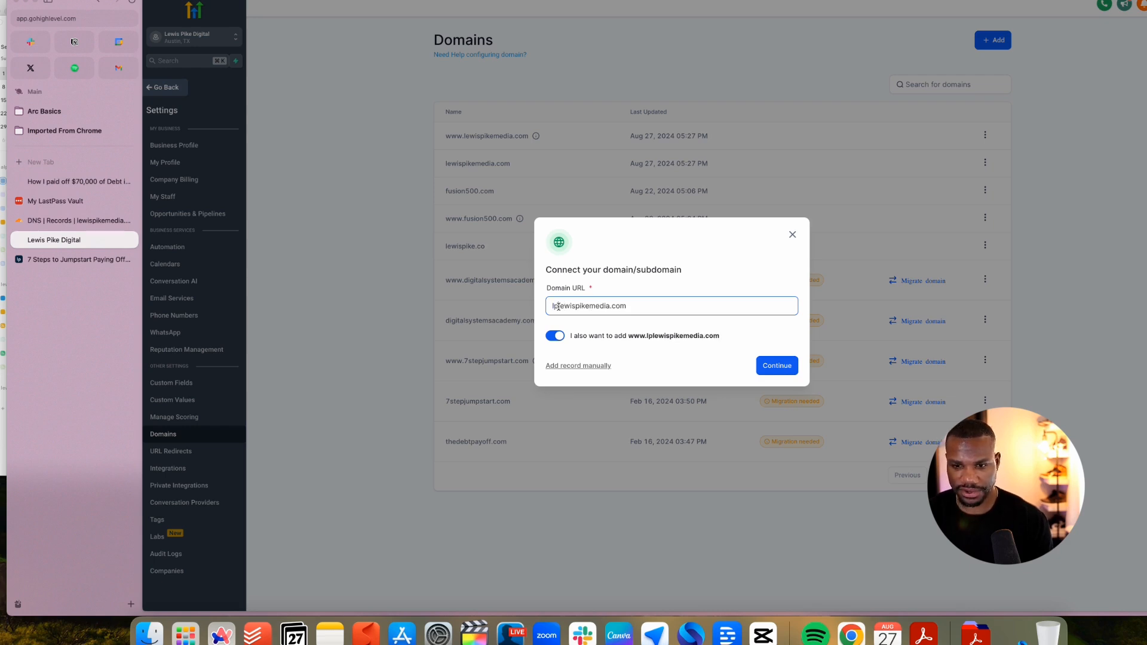
text(d)
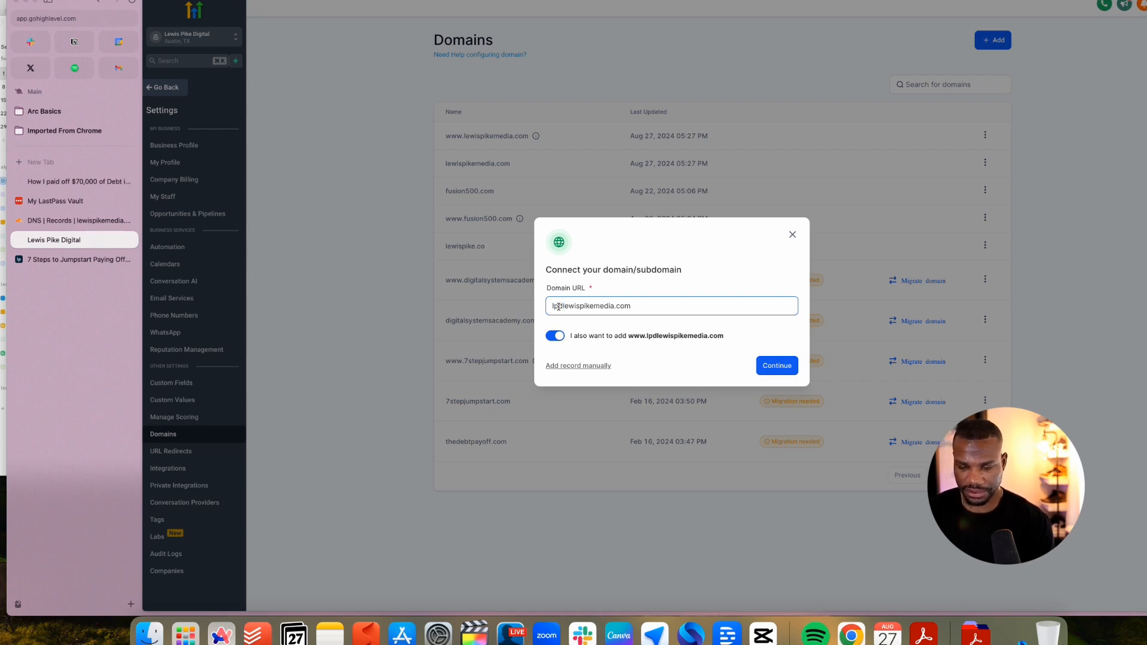
text(.)
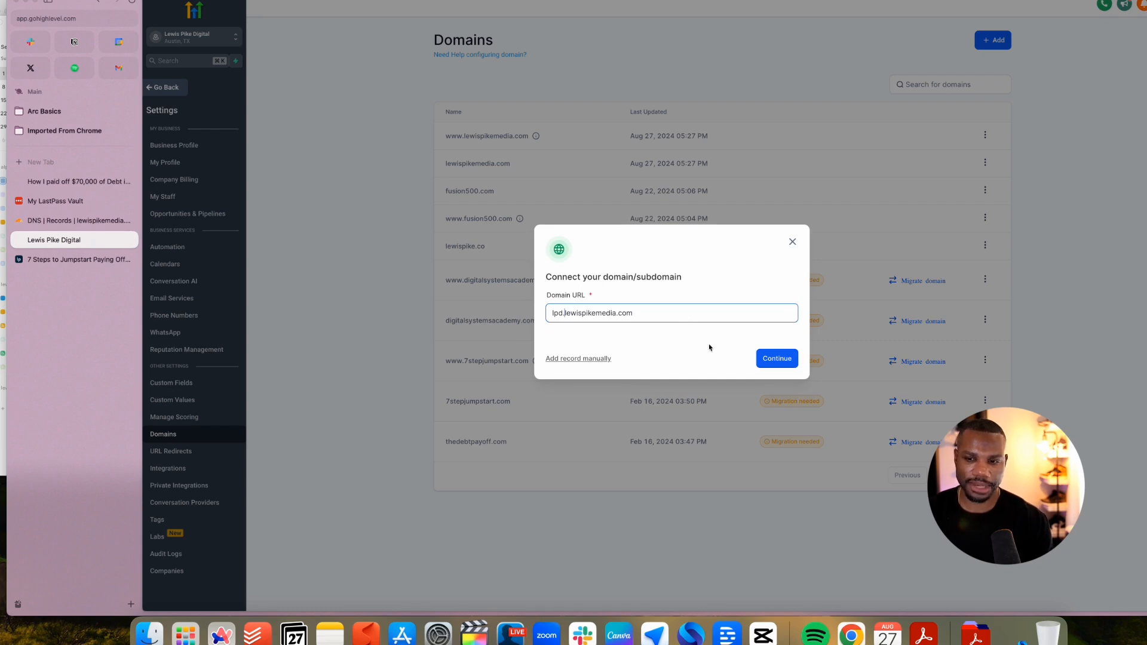
Continue with the subdomain and authorize its CNAME record lpd in Cloudflare
click(780, 362)
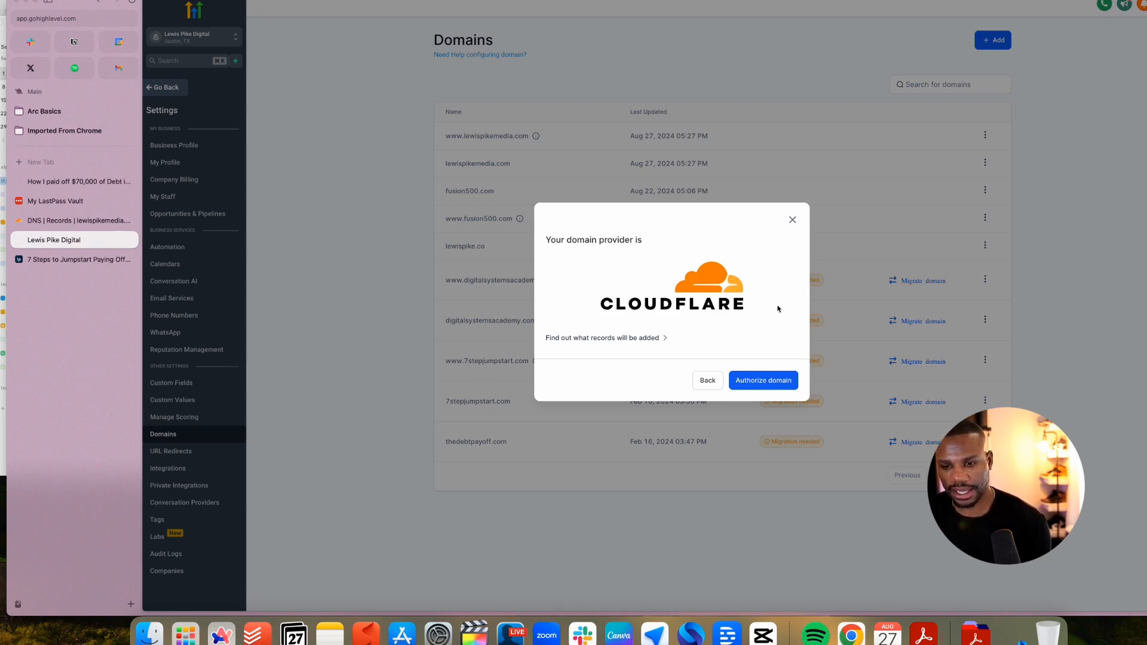
click(776, 386)
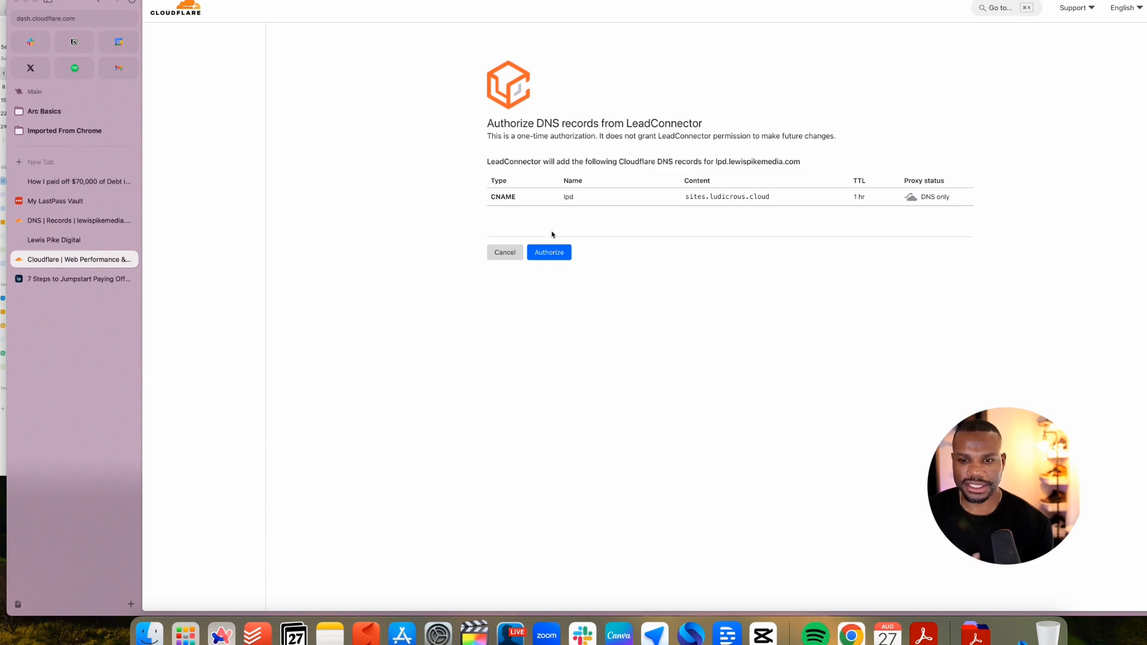
click(553, 251)
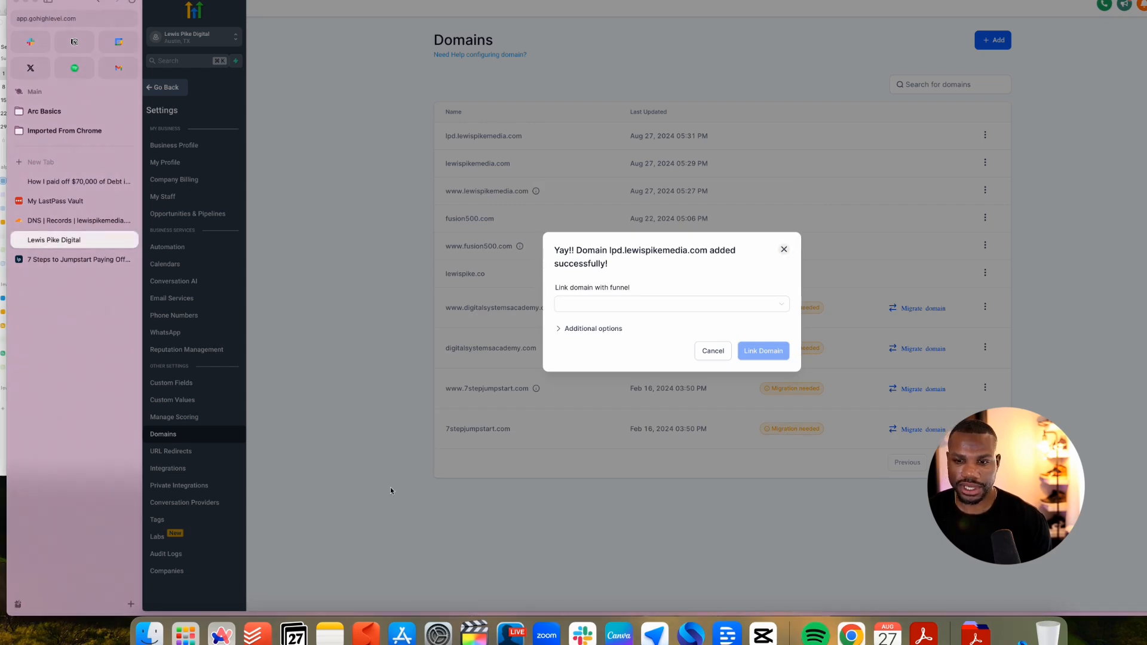
Choose the [LPD] - Digital Systems Academy funnel as the one to link with lpd.lewispikemedia.com
click(614, 311)
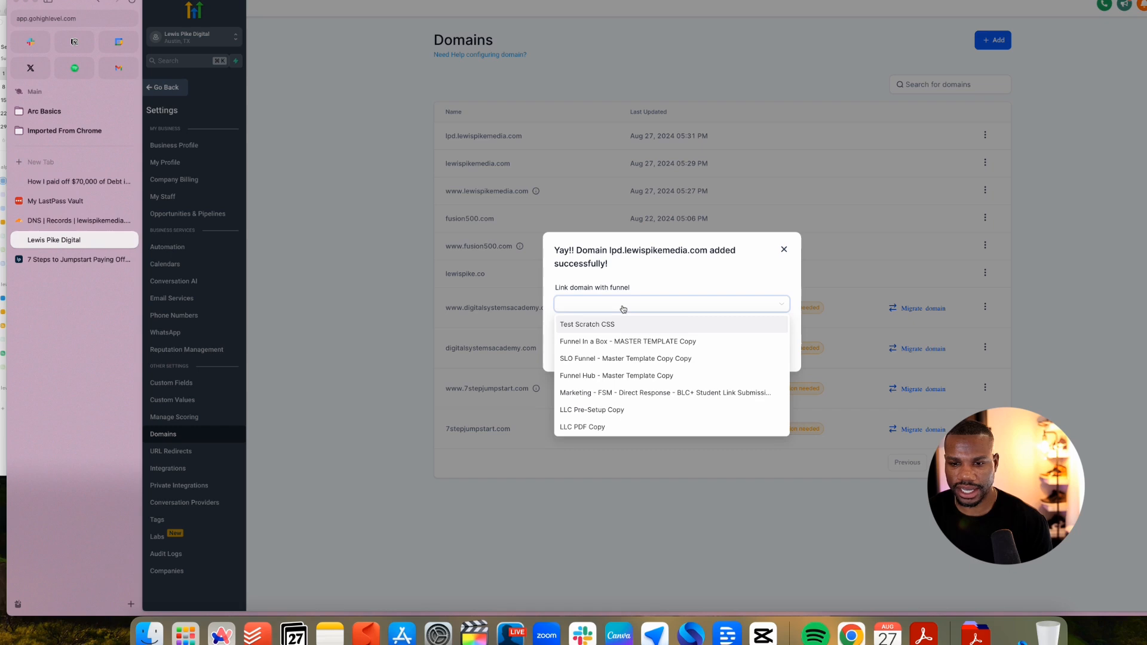
scroll(721, 357, down, 1)
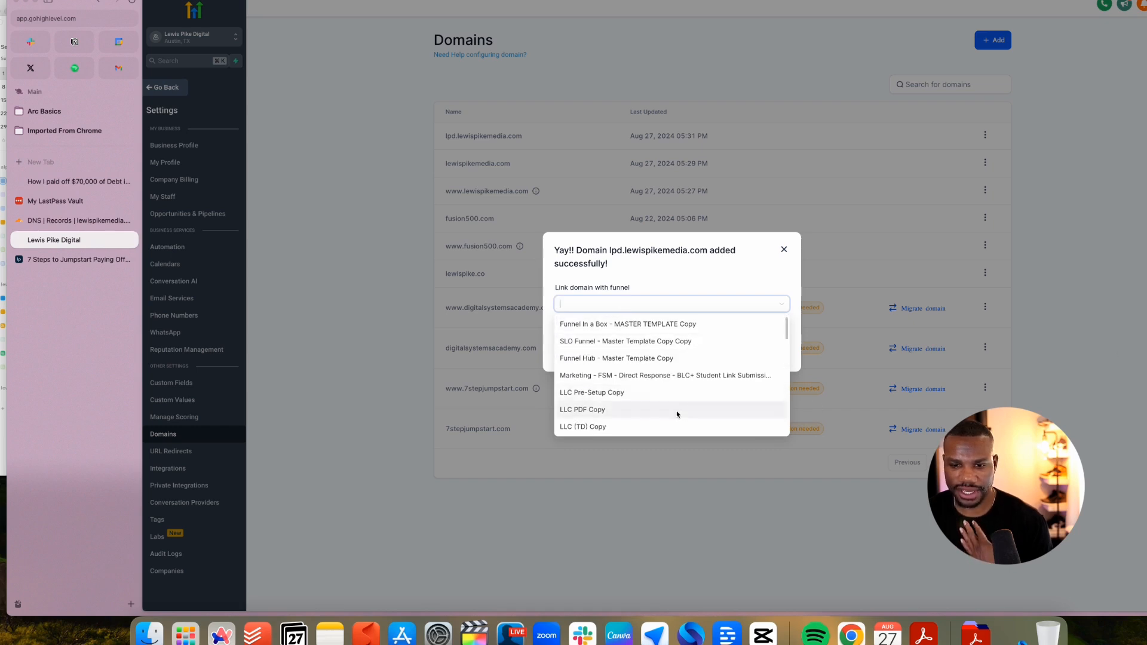
drag(786, 325, 783, 424)
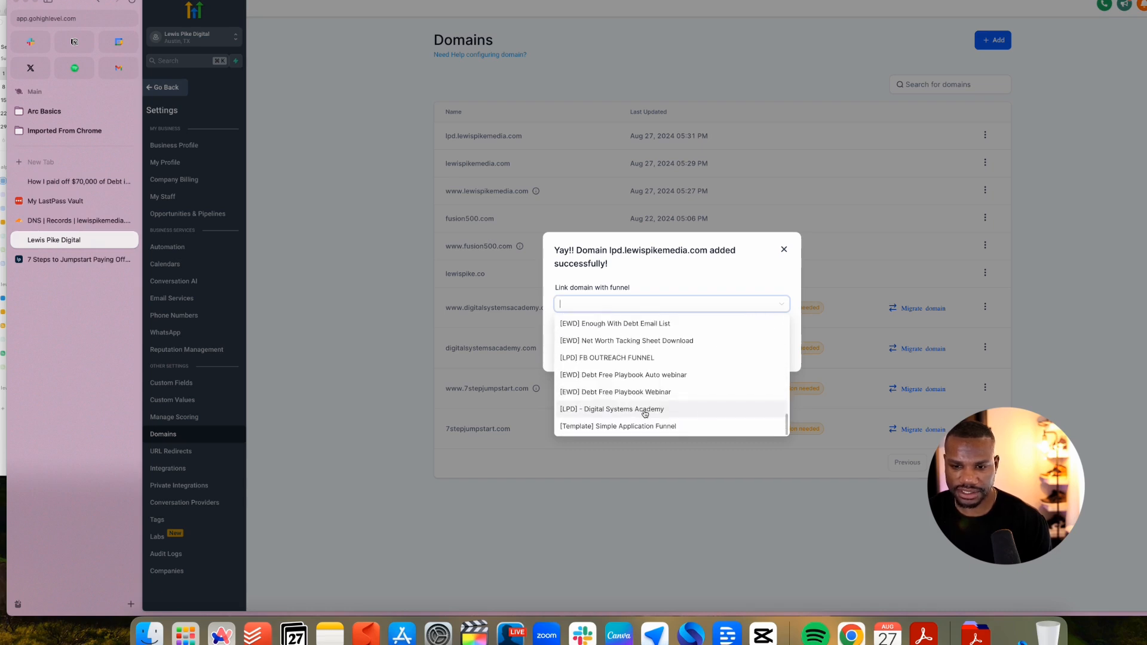
click(659, 409)
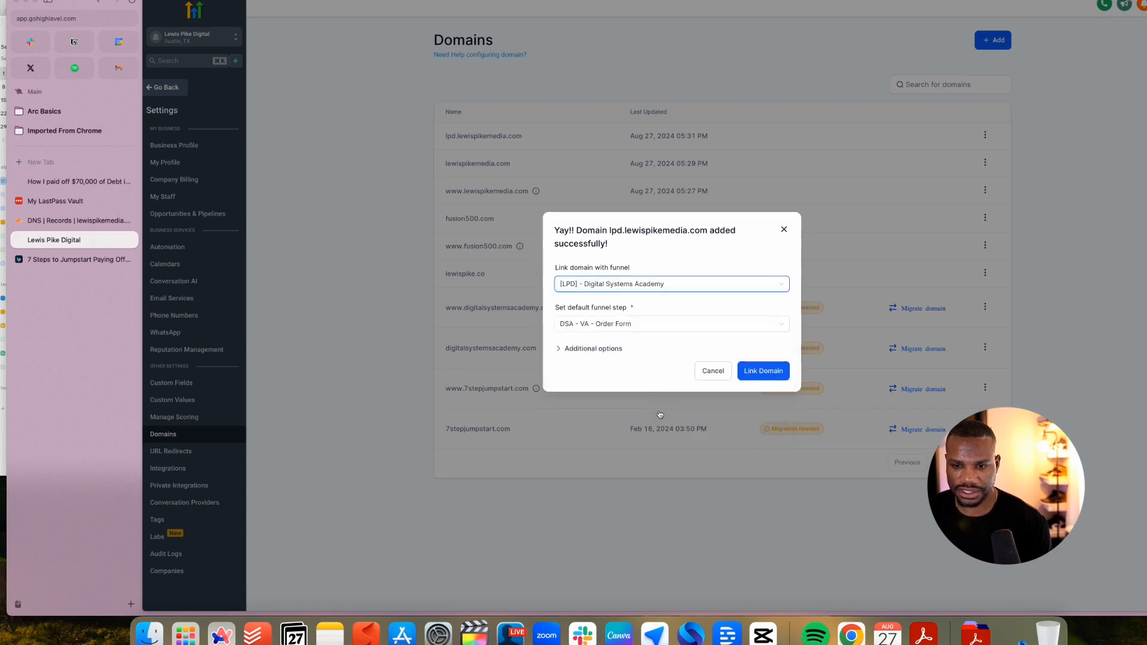
Keep DSA - VA - Order Form as the default funnel step and link the subdomain to the funnel
click(639, 329)
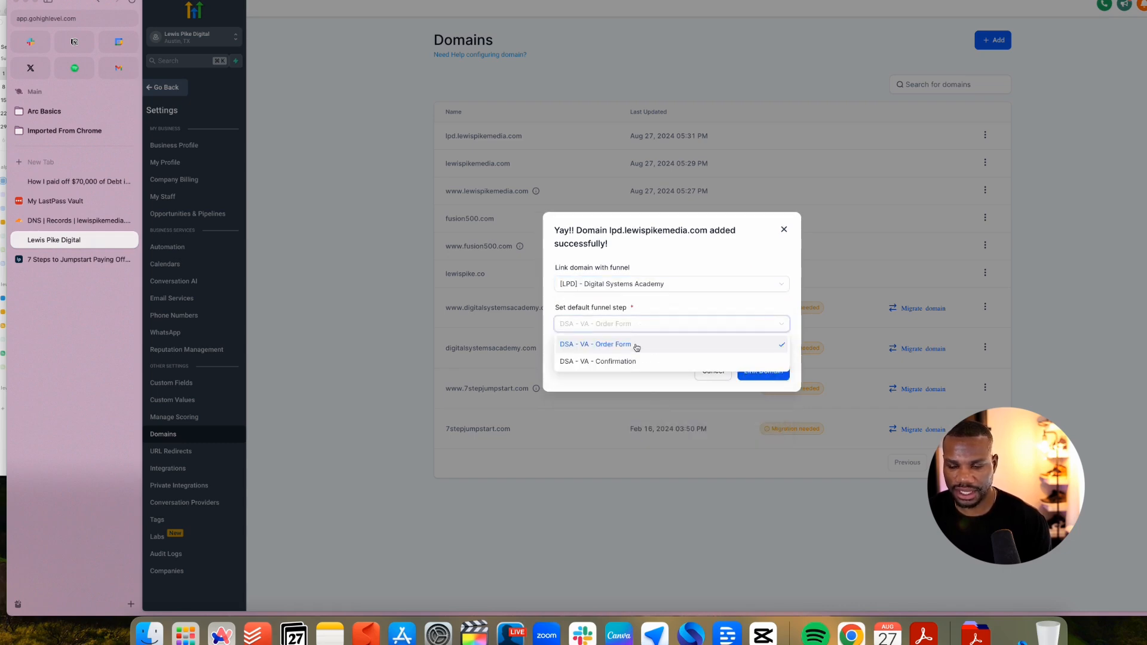
click(685, 317)
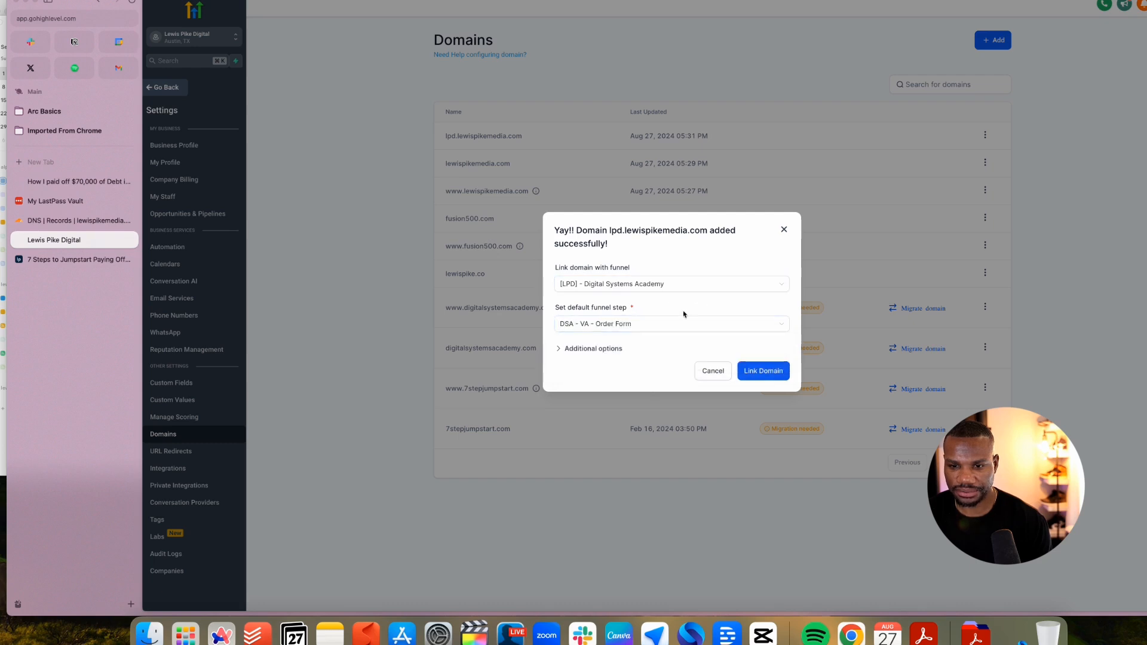
click(687, 320)
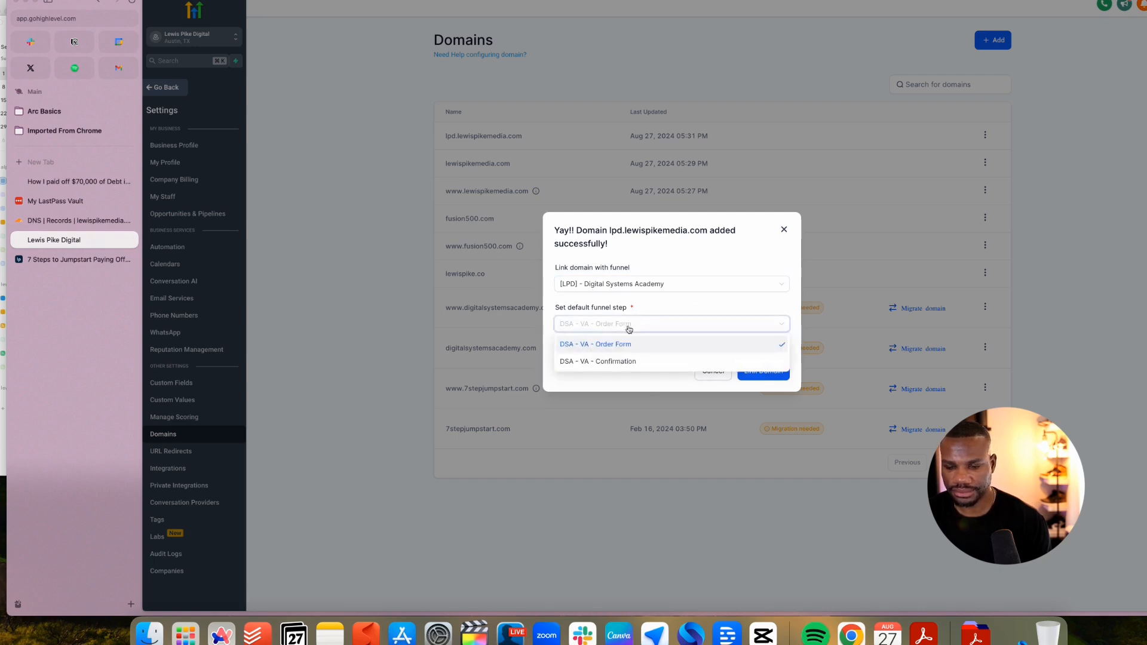
click(675, 345)
click(749, 331)
click(784, 346)
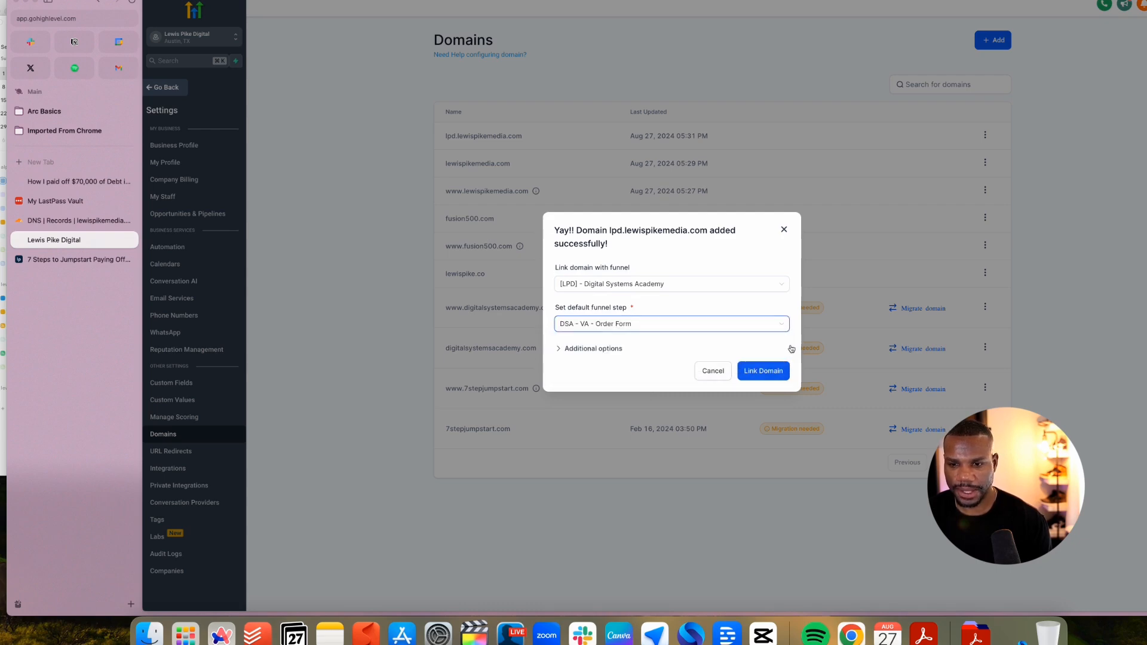
click(643, 323)
click(759, 301)
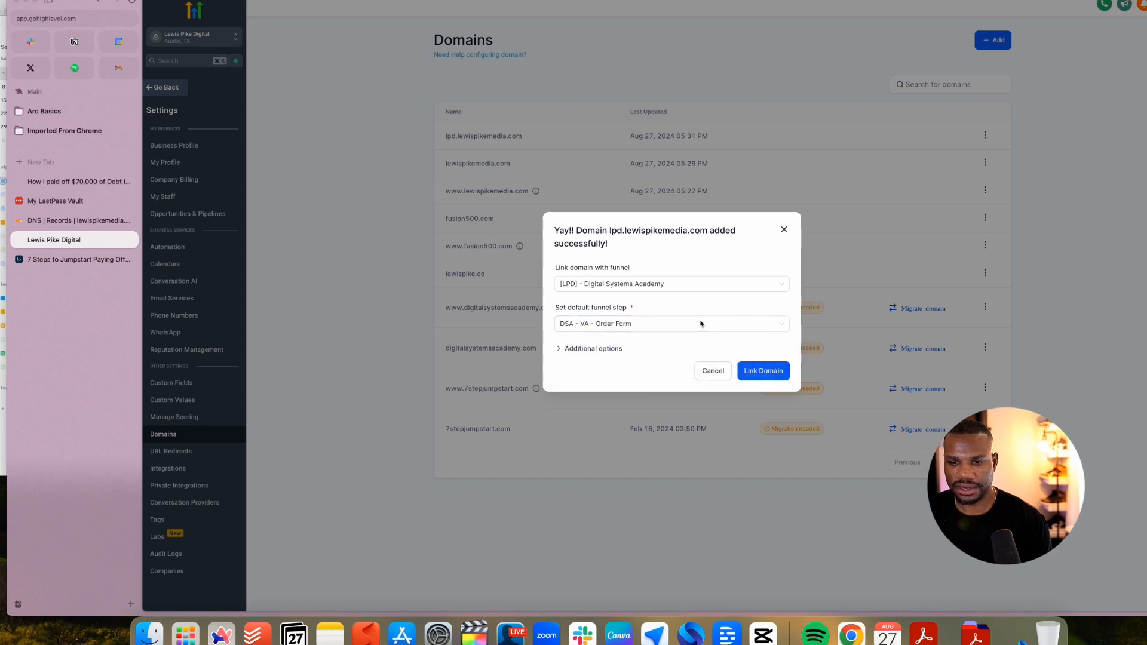
click(771, 373)
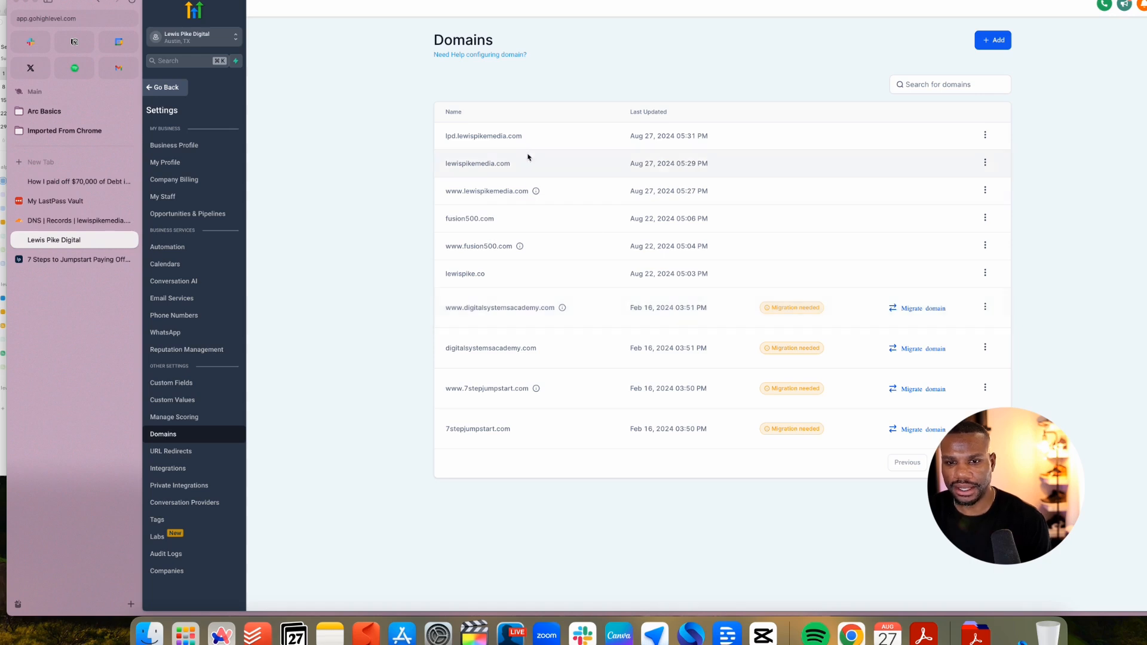
Copy lpd.lewispikemedia.com from the domain list and open it in a new browser tab to check which page it loads
drag(529, 136, 442, 136)
key(super+c)
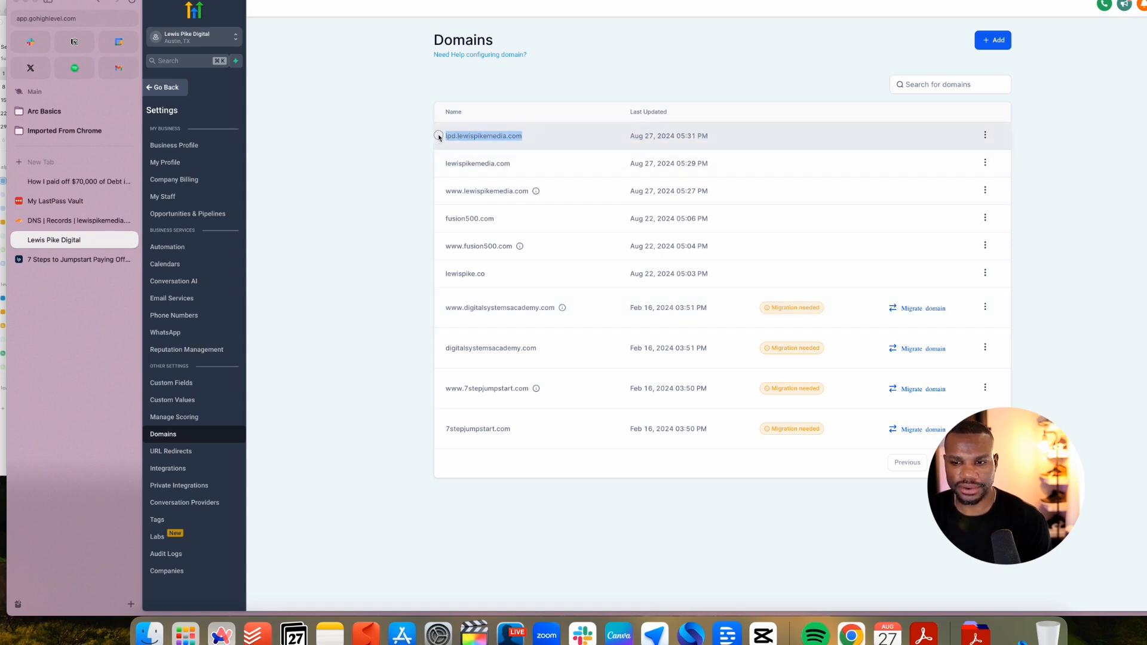
click(88, 162)
key(super+v)
key(Return)
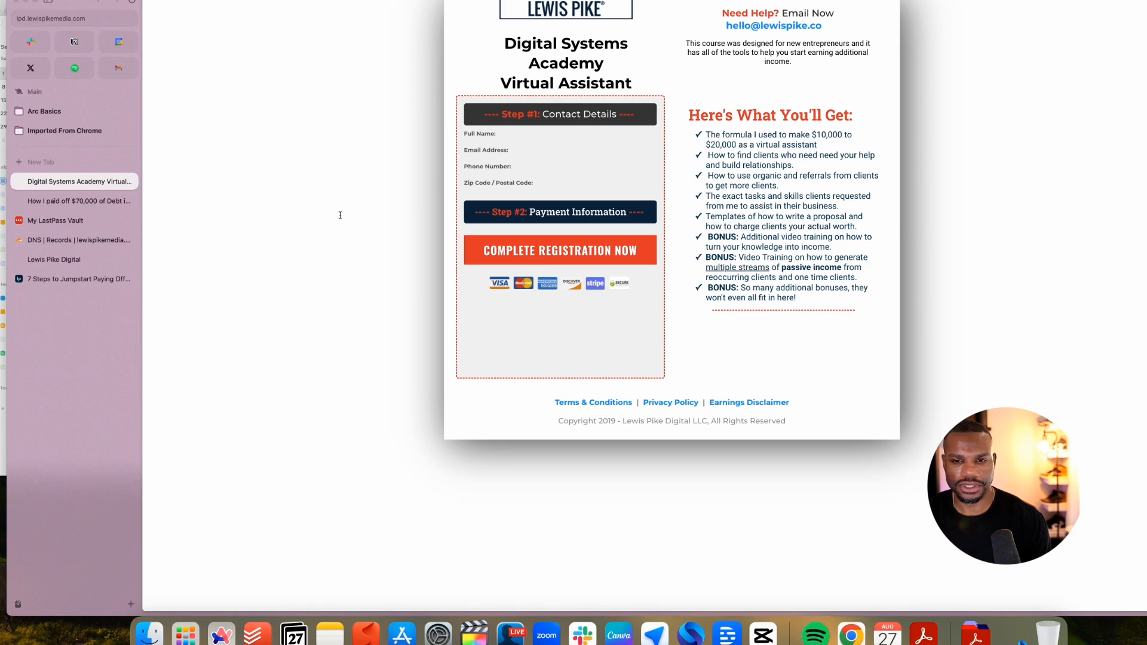
click(67, 19)
click(324, 146)
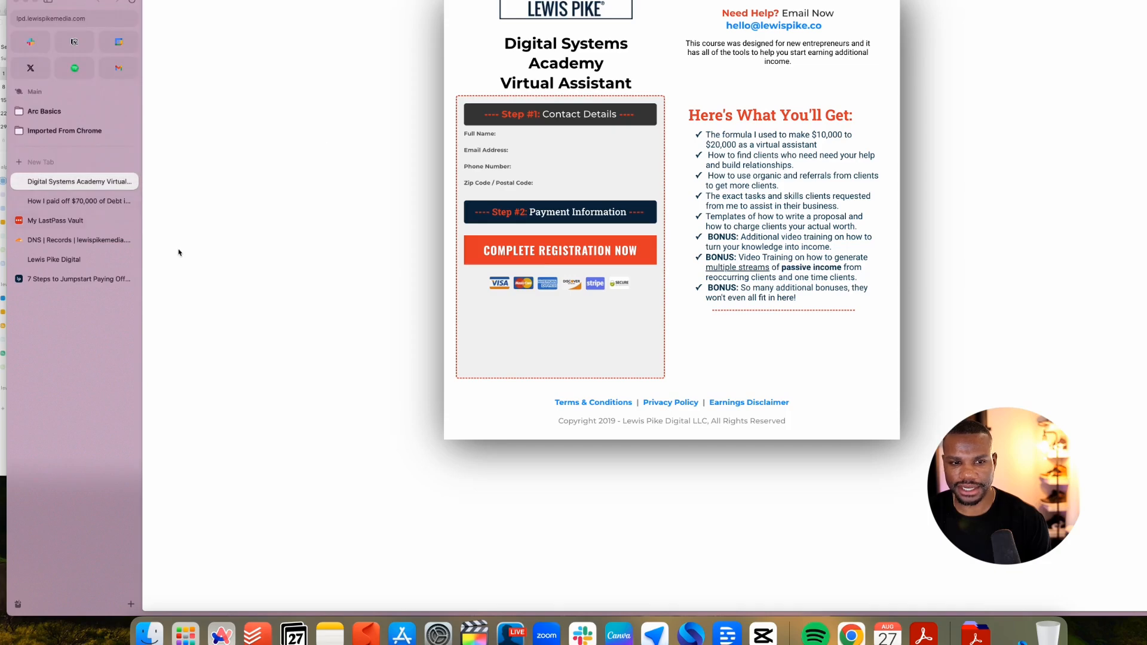